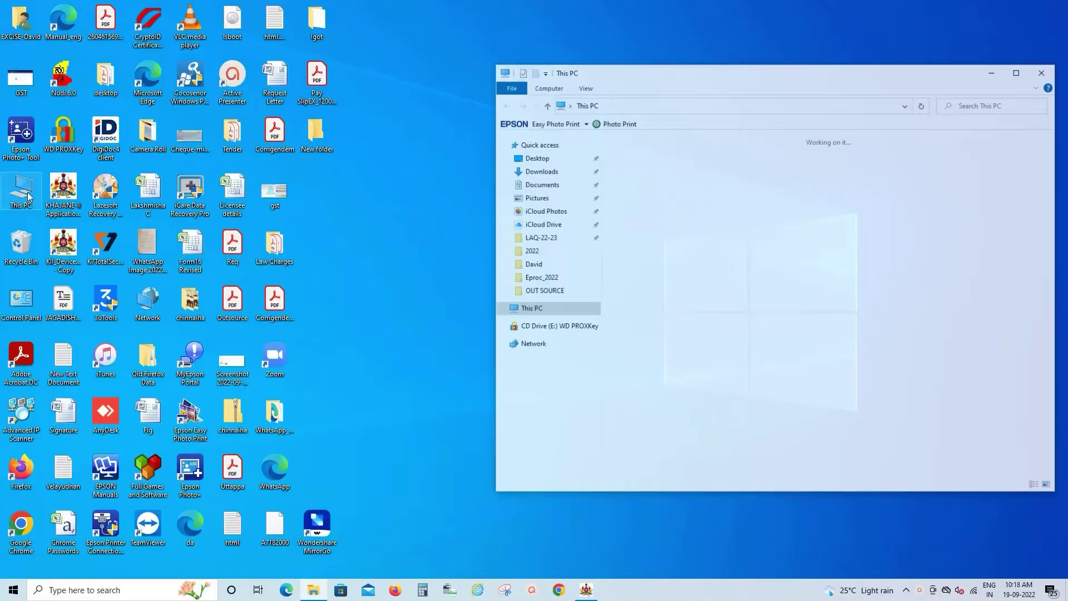
# Step: Move the This PC window up and left, then refresh This PC to detect the iPhone
pyautogui.moveTo(878, 82); pyautogui.dragTo(368, 60)
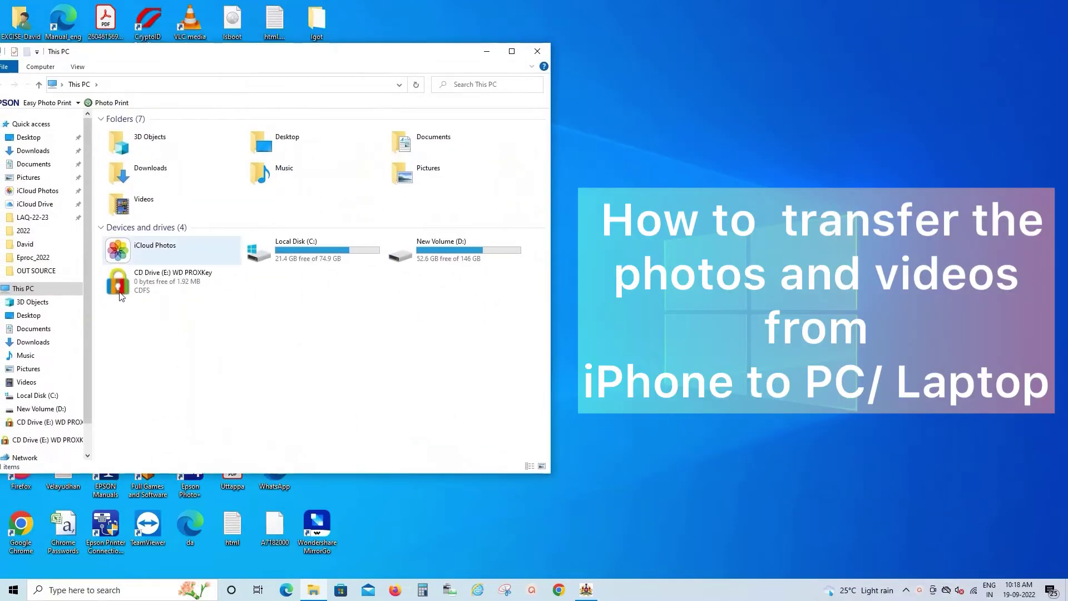
pyautogui.rightClick(311, 365)
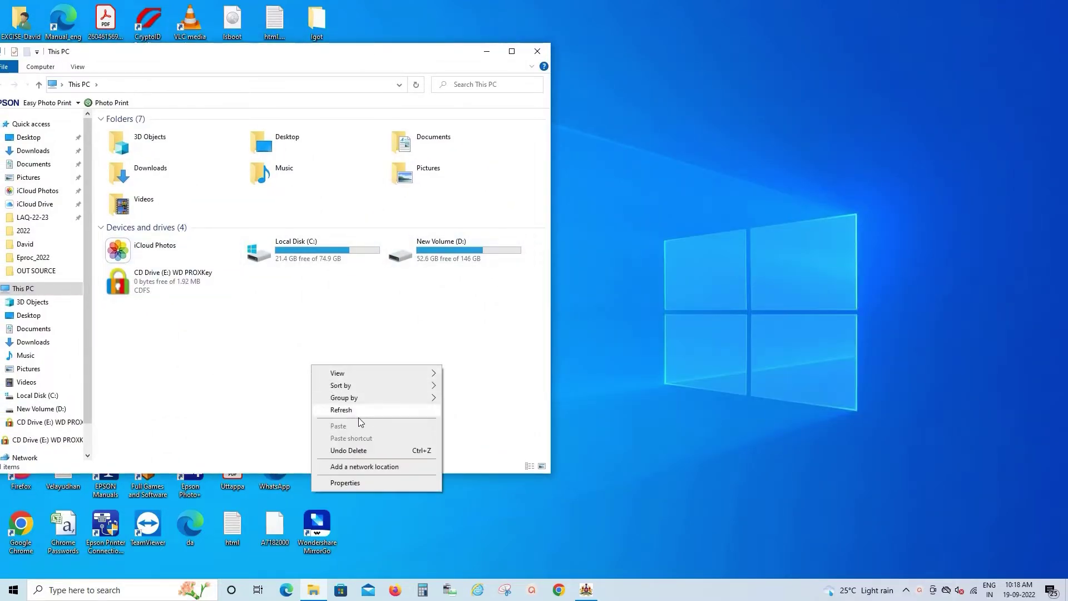
pyautogui.click(356, 411)
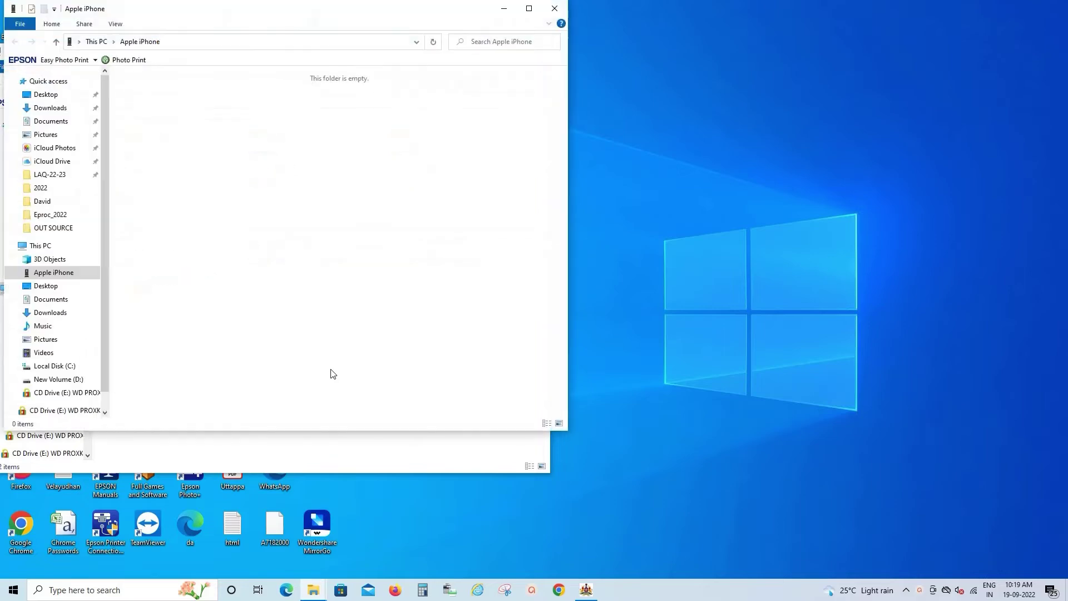
# Step: Close the empty Apple iPhone window that opened and refresh This PC again
pyautogui.moveTo(329, 19); pyautogui.dragTo(646, 101)
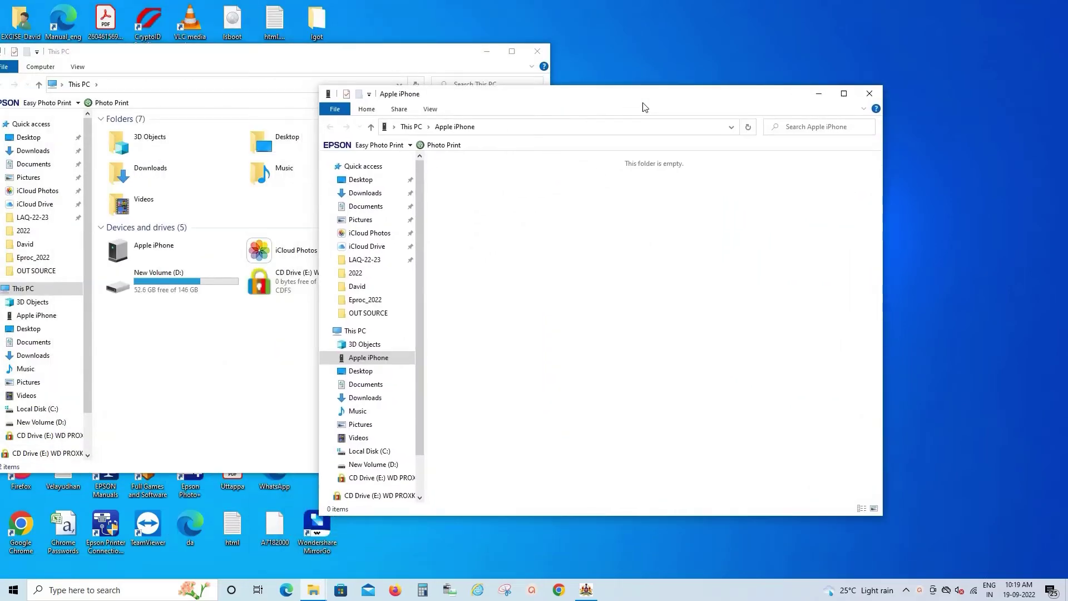
pyautogui.click(869, 94)
pyautogui.rightClick(270, 369)
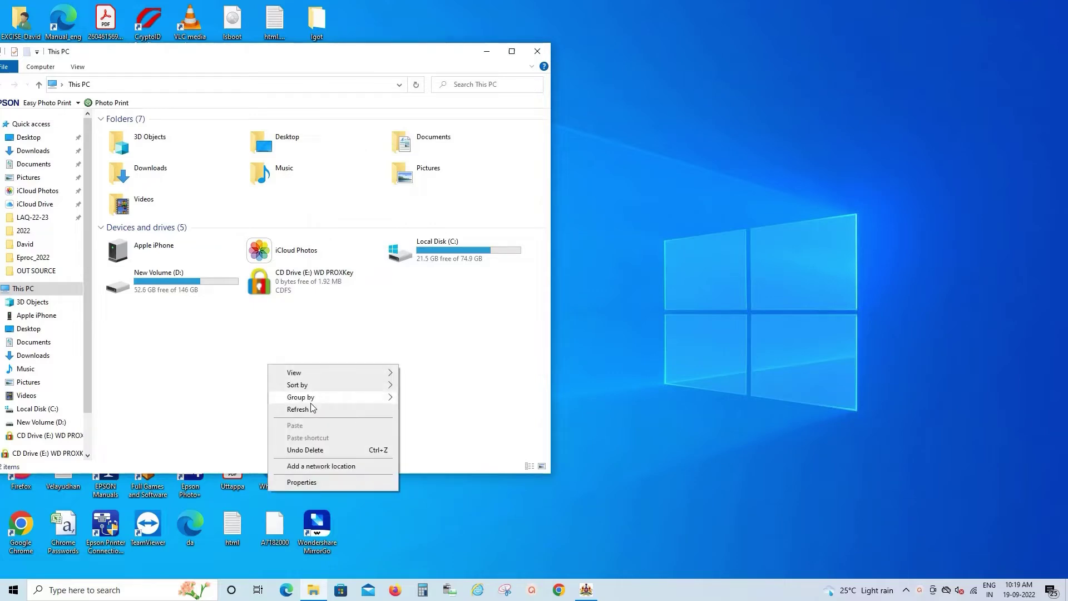
pyautogui.click(311, 408)
pyautogui.rightClick(255, 364)
# Step: Refresh This PC, then browse Apple iPhone > Internal Storage > DCIM > 202209_ folder
pyautogui.click(305, 410)
pyautogui.click(150, 255)
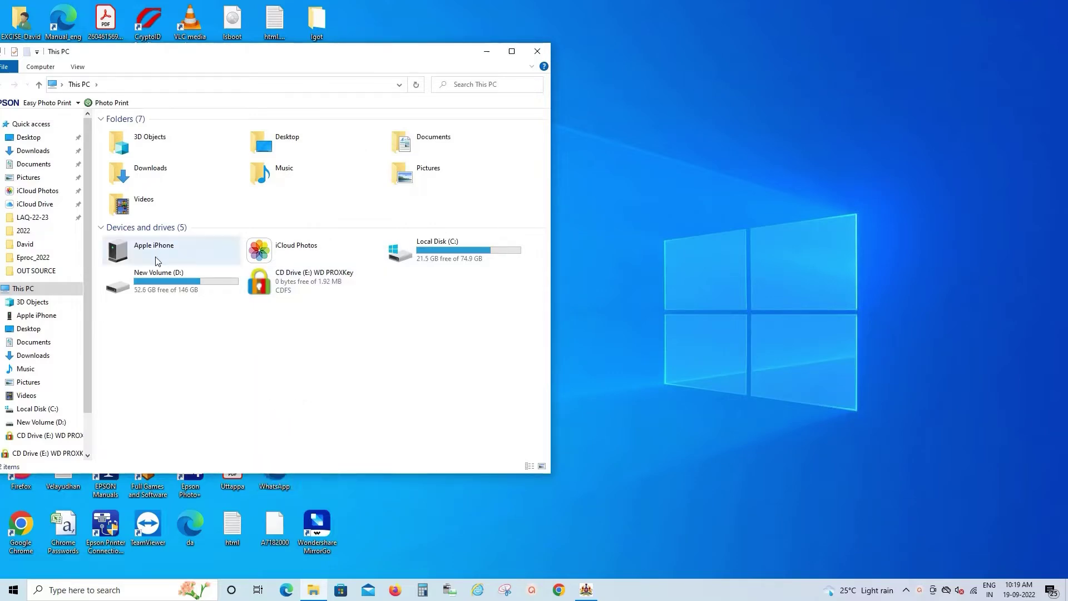
pyautogui.doubleClick(152, 256)
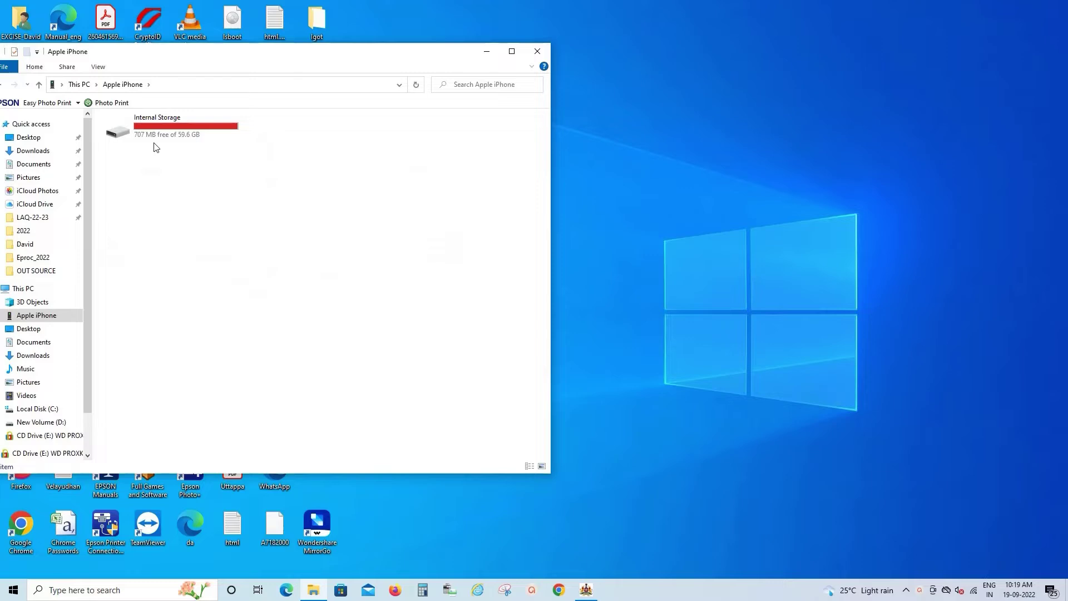
pyautogui.click(155, 136)
pyautogui.doubleClick(155, 135)
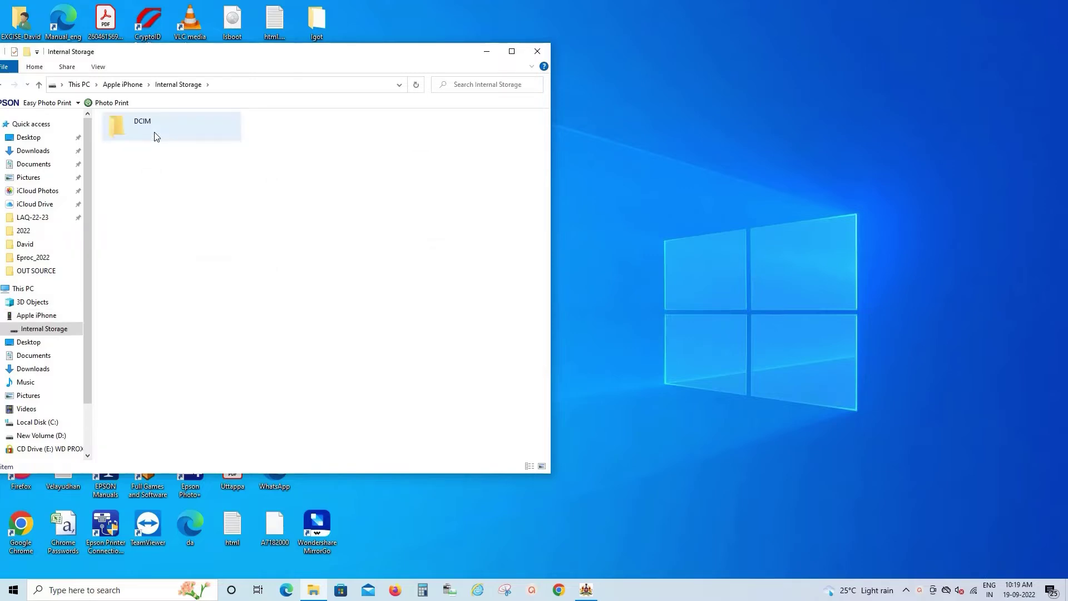
pyautogui.doubleClick(148, 129)
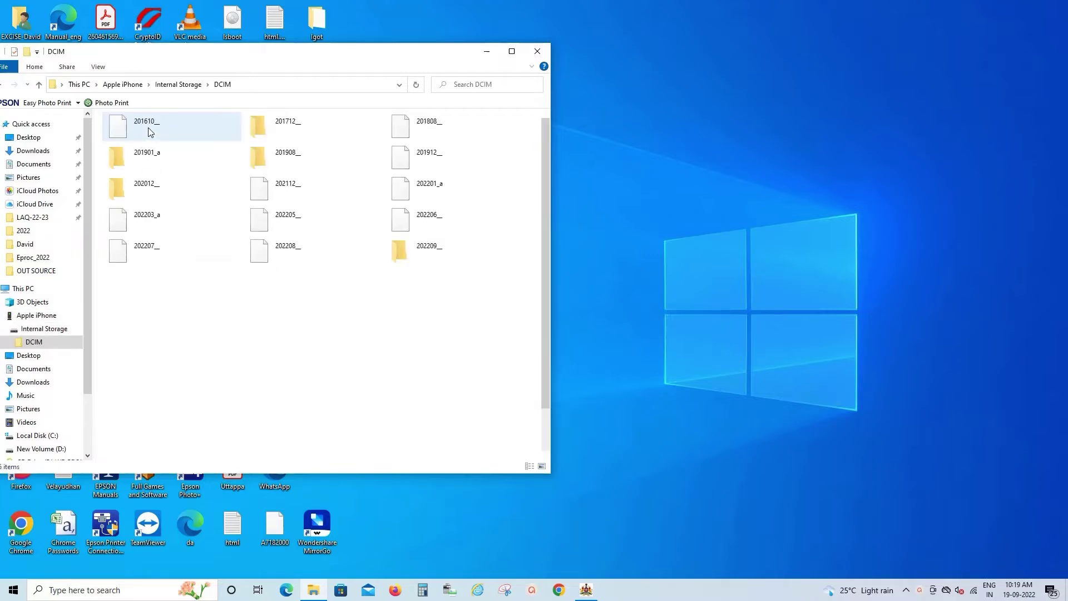
pyautogui.scroll(-2, 401, 390)
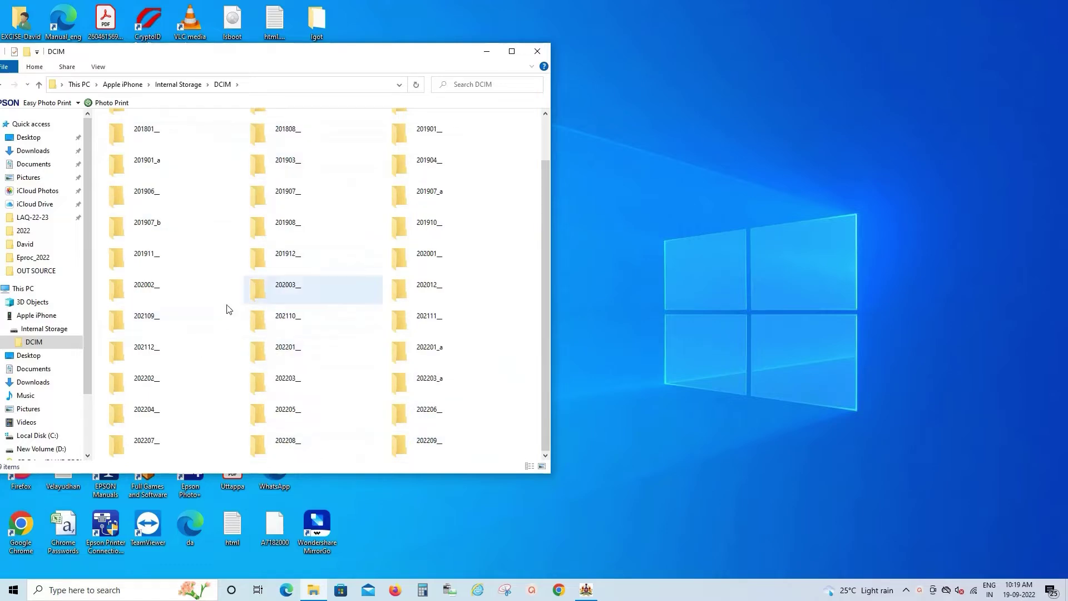
pyautogui.scroll(2, 322, 315)
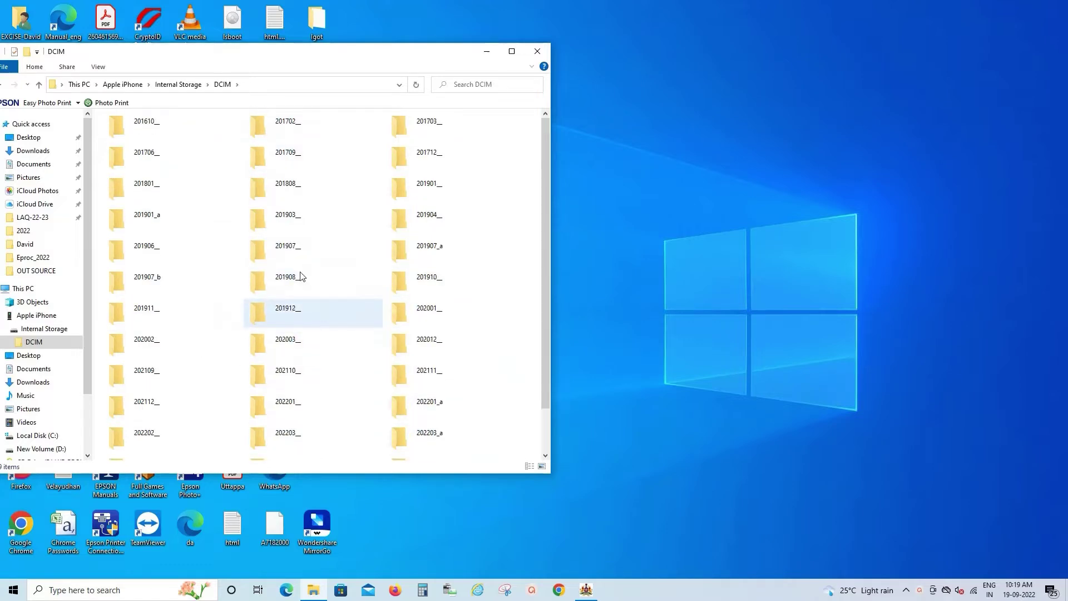
pyautogui.scroll(-2, 370, 348)
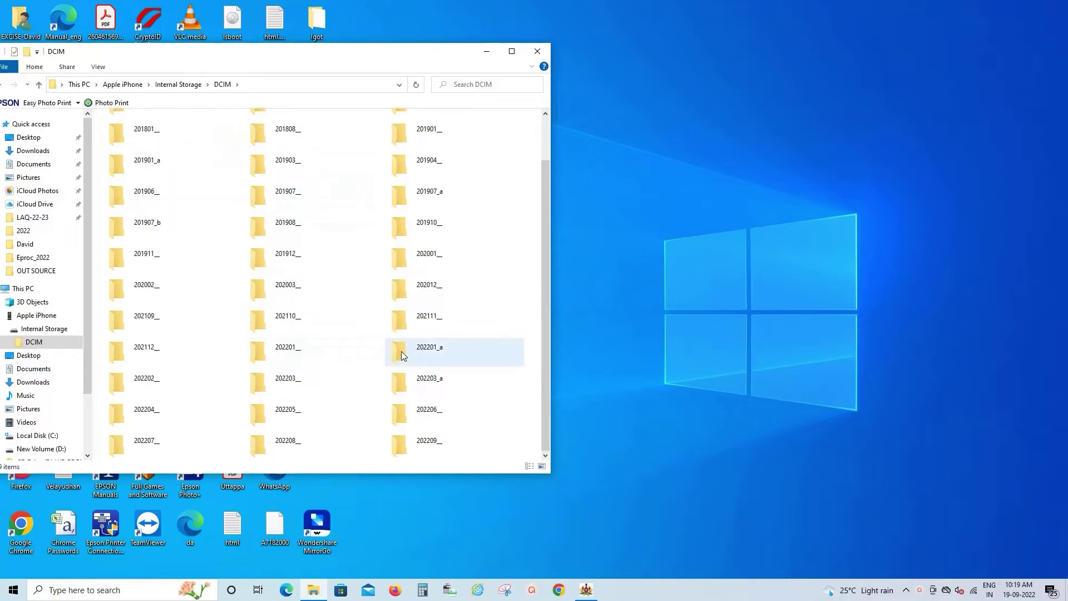
pyautogui.doubleClick(436, 447)
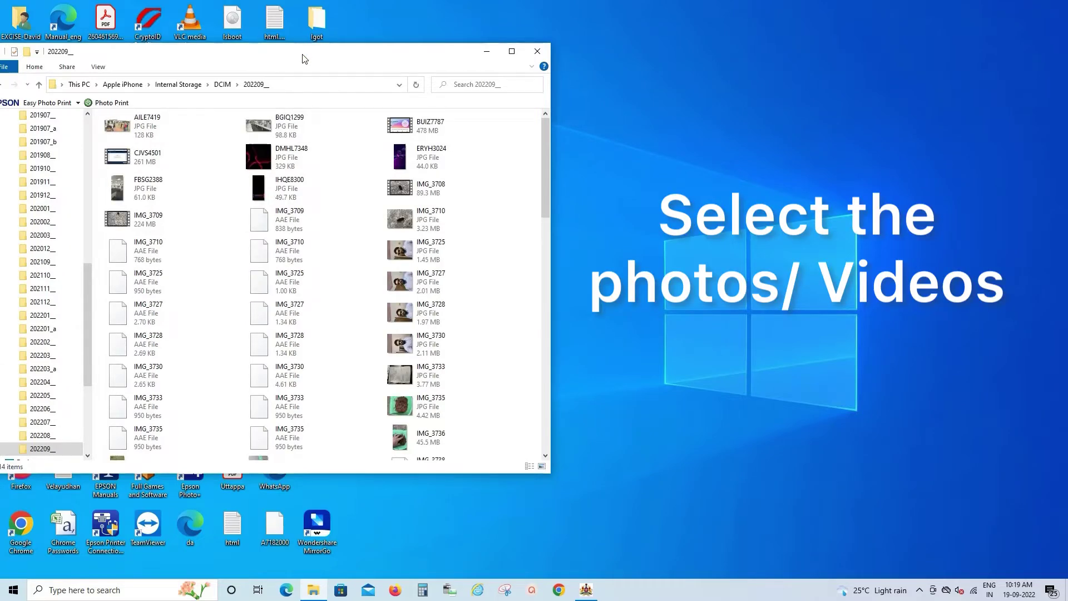
# Step: Open the desktop New folder and place it beside the iPhone's 202209_ window
pyautogui.moveTo(305, 59); pyautogui.dragTo(313, 143)
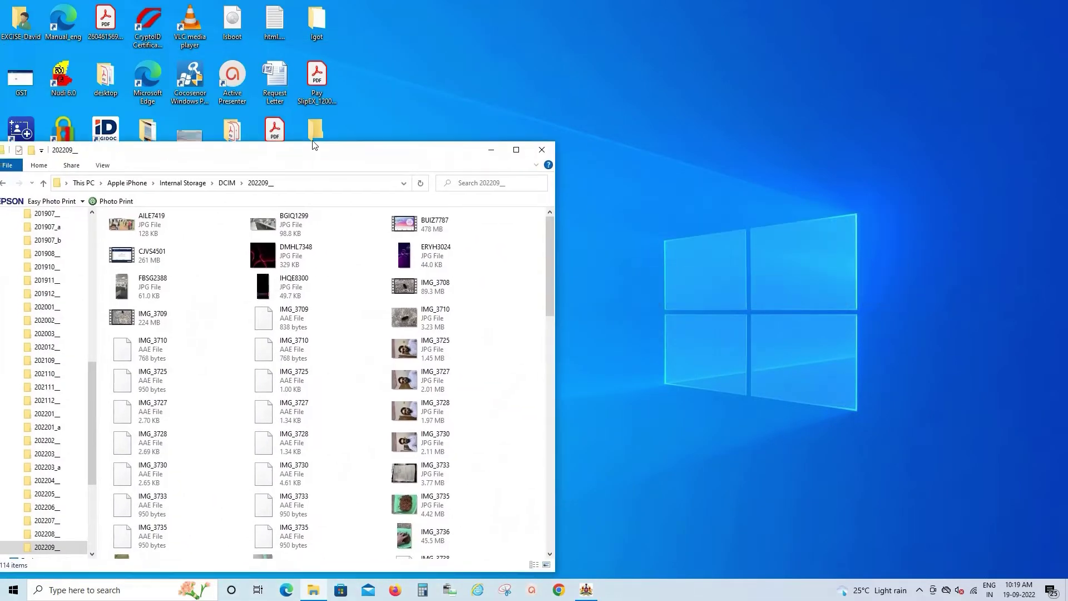
pyautogui.doubleClick(311, 127)
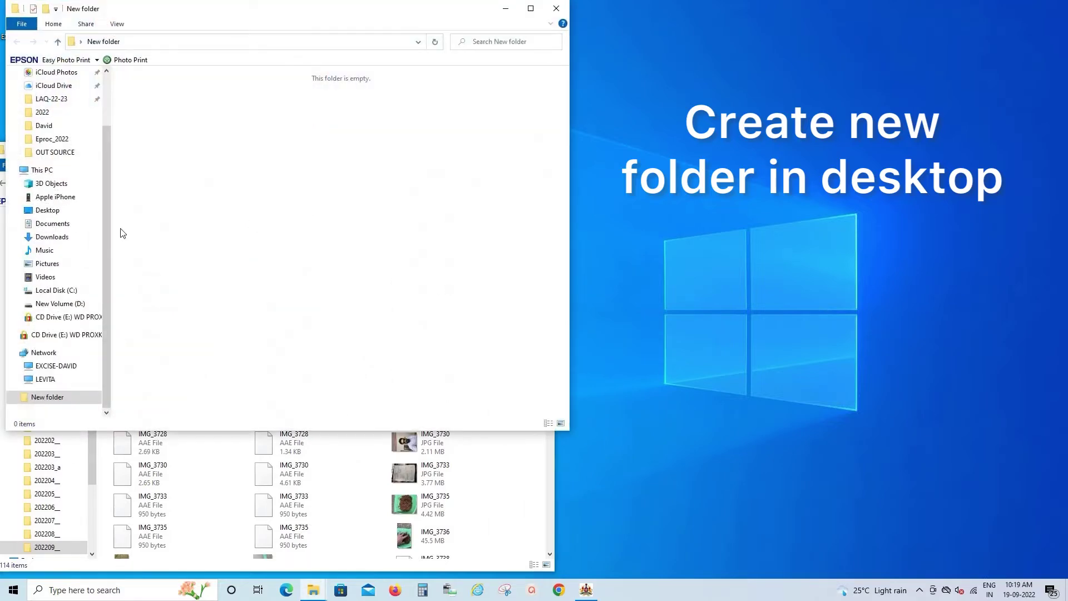
pyautogui.moveTo(205, 16); pyautogui.dragTo(784, 68)
pyautogui.moveTo(343, 164); pyautogui.dragTo(358, 74)
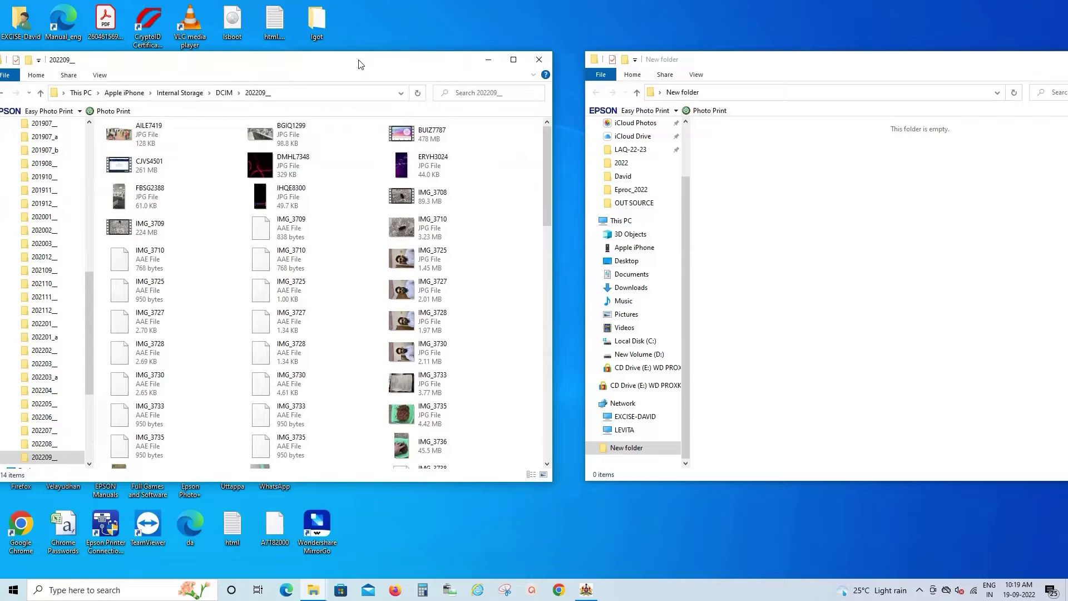
# Step: Drag the DMHL7348 photo and IMG_3708 video into New folder
pyautogui.click(286, 169)
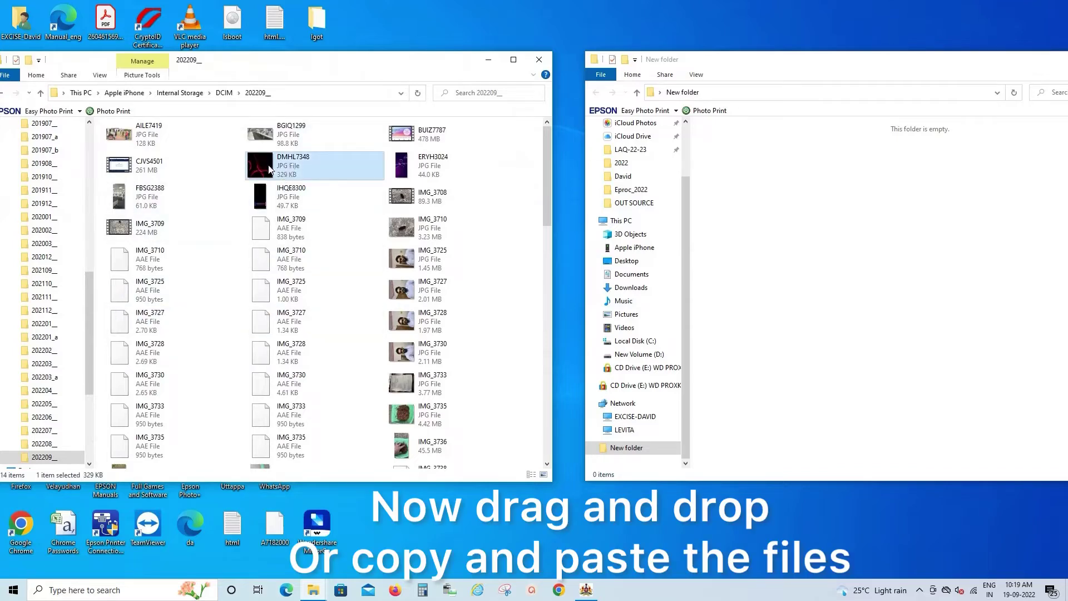
pyautogui.moveTo(269, 169); pyautogui.dragTo(780, 268)
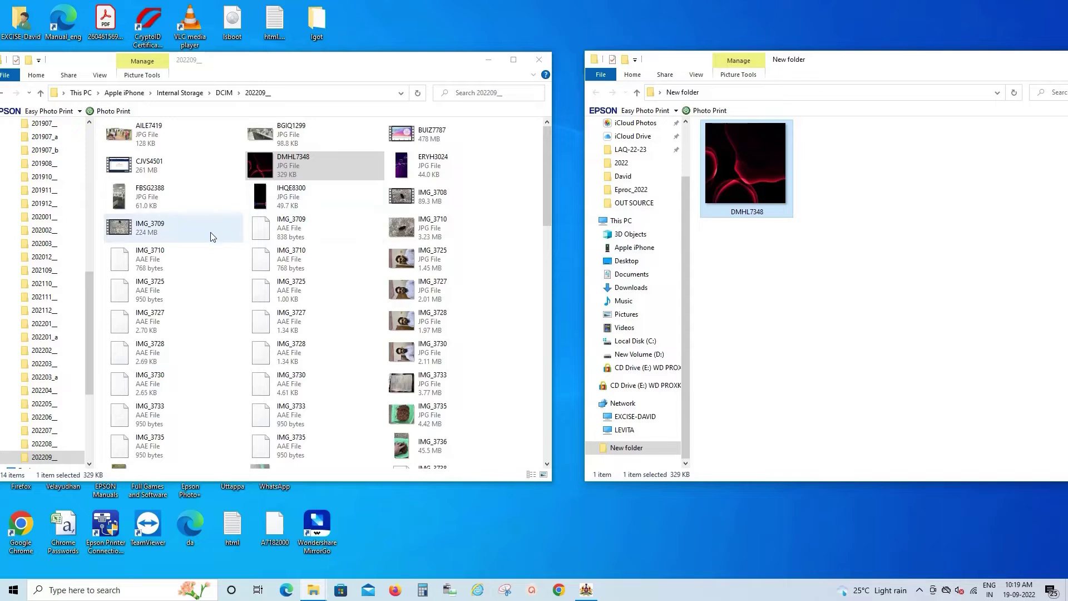
pyautogui.moveTo(412, 199); pyautogui.dragTo(814, 394)
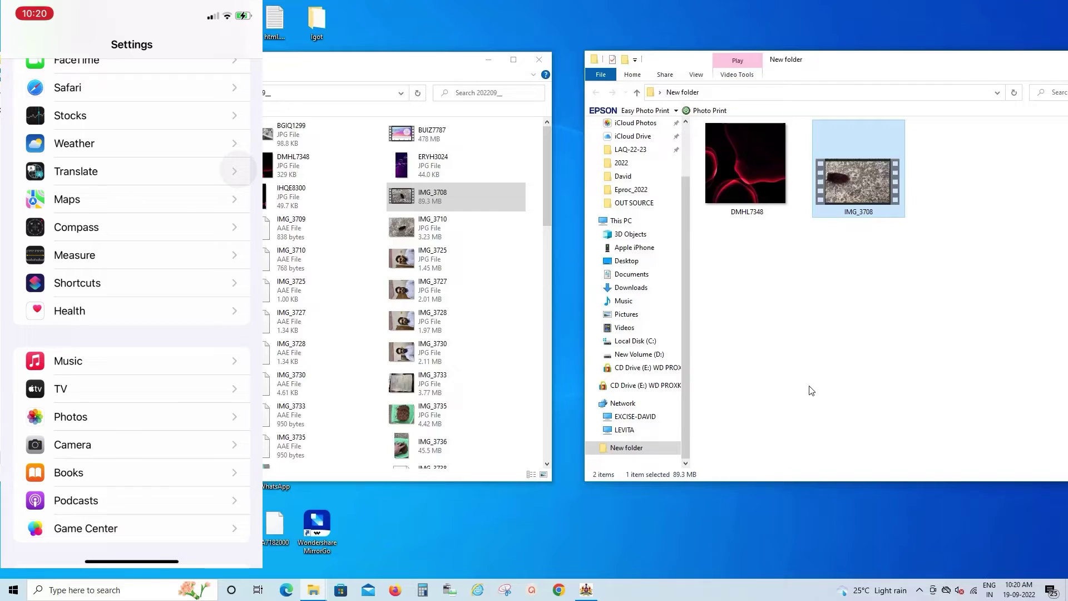
# Step: Copy the IMG_3708 video into New folder again
pyautogui.click(810, 360)
pyautogui.moveTo(423, 196); pyautogui.dragTo(777, 349)
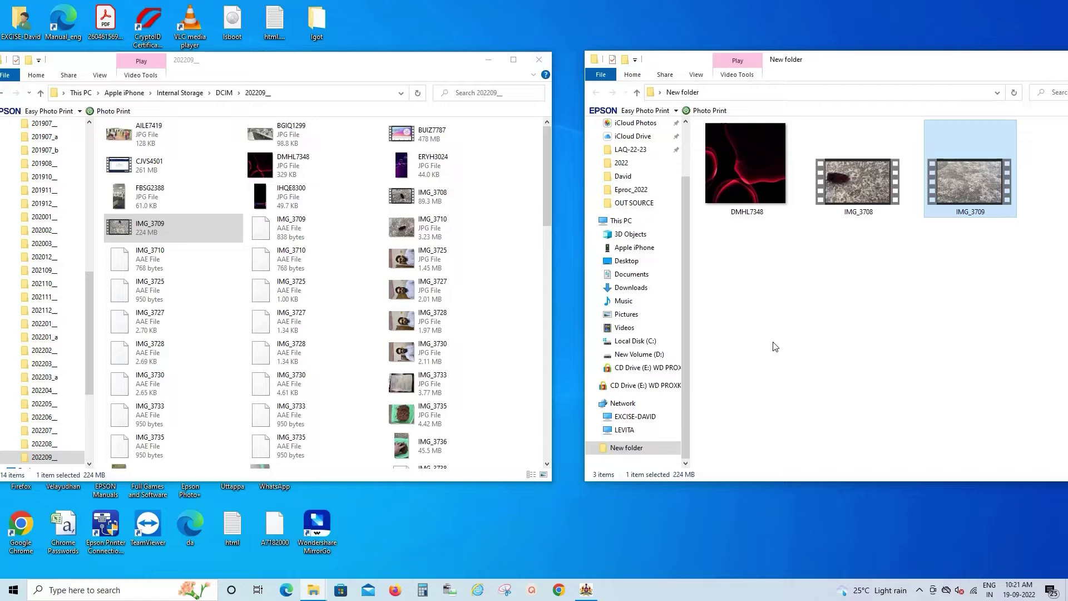
# Step: Refresh New folder, reposition both Explorer windows side by side, then switch away from them
pyautogui.rightClick(777, 340)
pyautogui.click(830, 383)
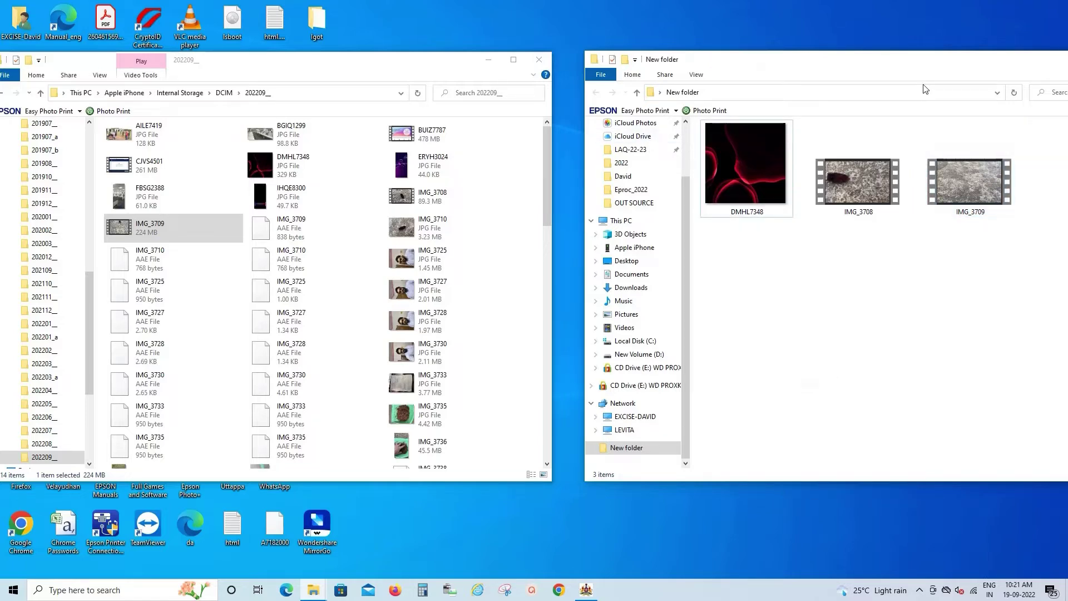
pyautogui.moveTo(922, 65); pyautogui.dragTo(866, 70)
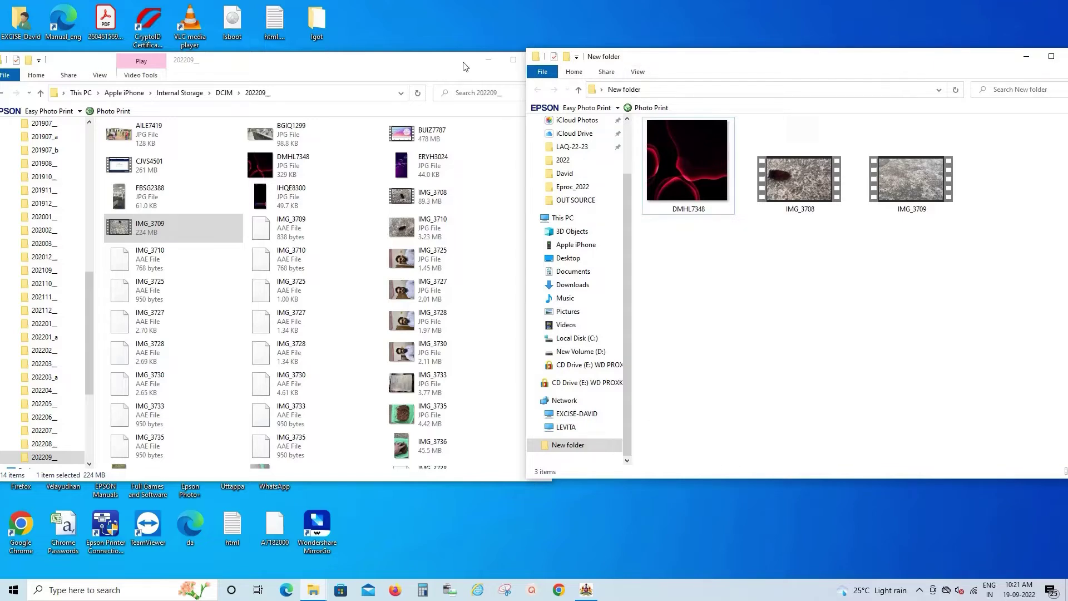
pyautogui.moveTo(461, 66); pyautogui.dragTo(425, 60)
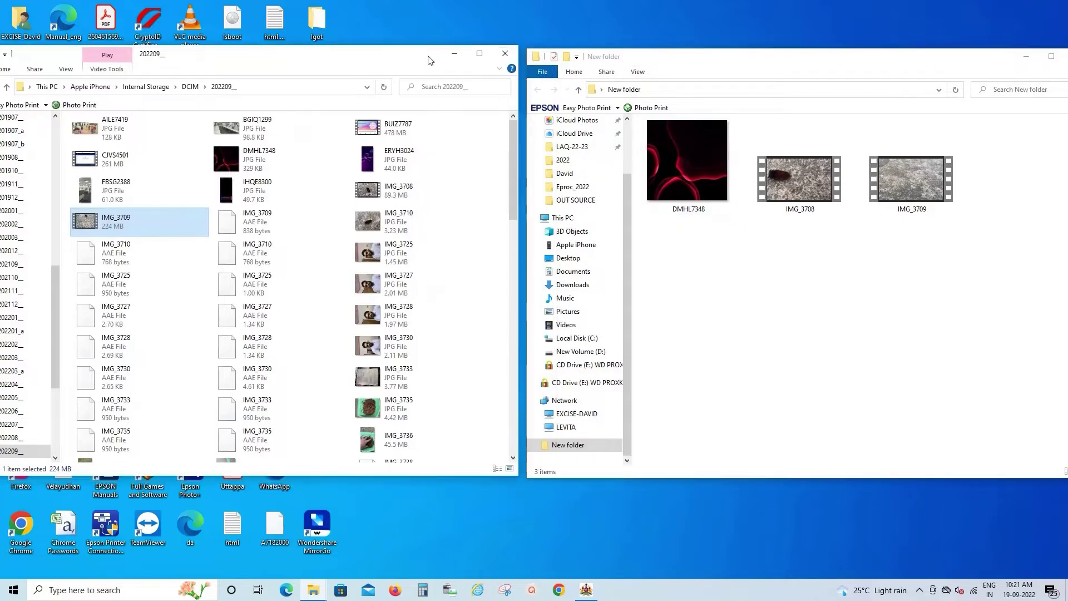
pyautogui.click(531, 591)
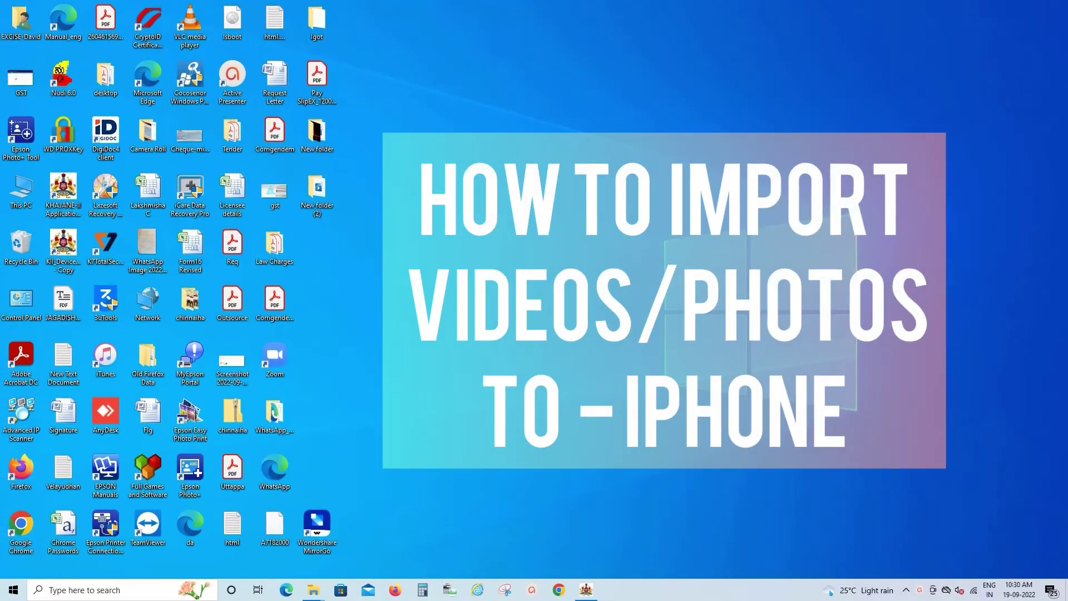
# Step: Launch iTunes from the desktop, dismissing the audio configuration warning and relaunching it
pyautogui.doubleClick(110, 354)
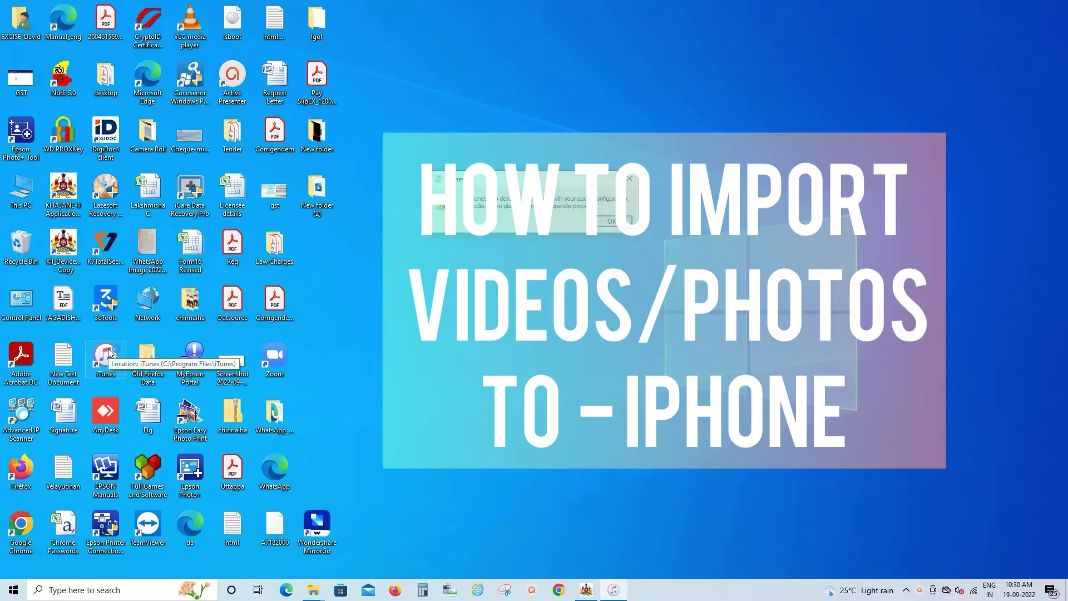
pyautogui.click(615, 220)
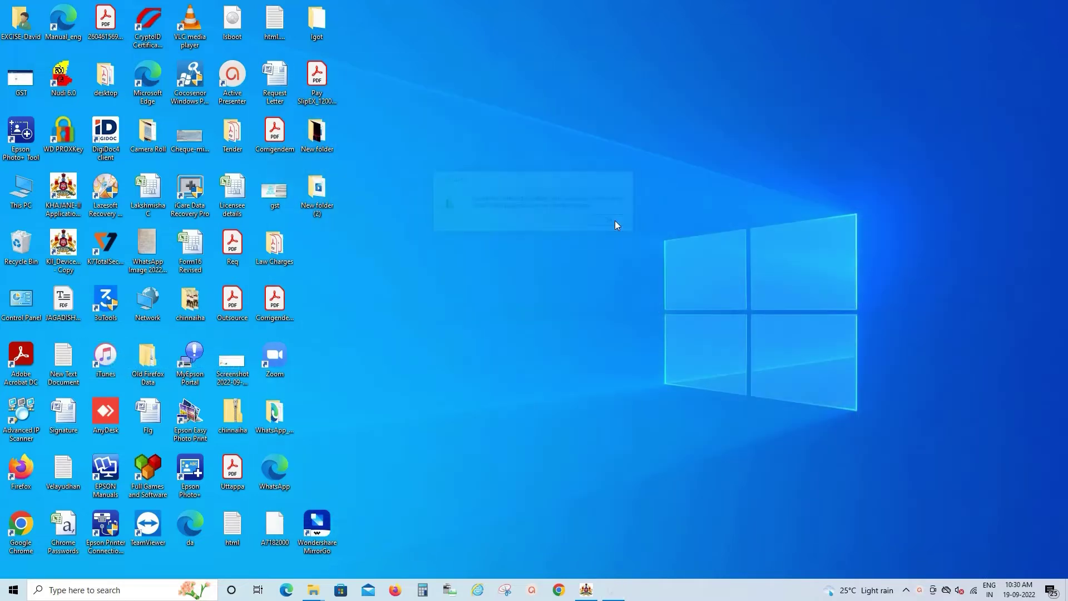
pyautogui.doubleClick(109, 359)
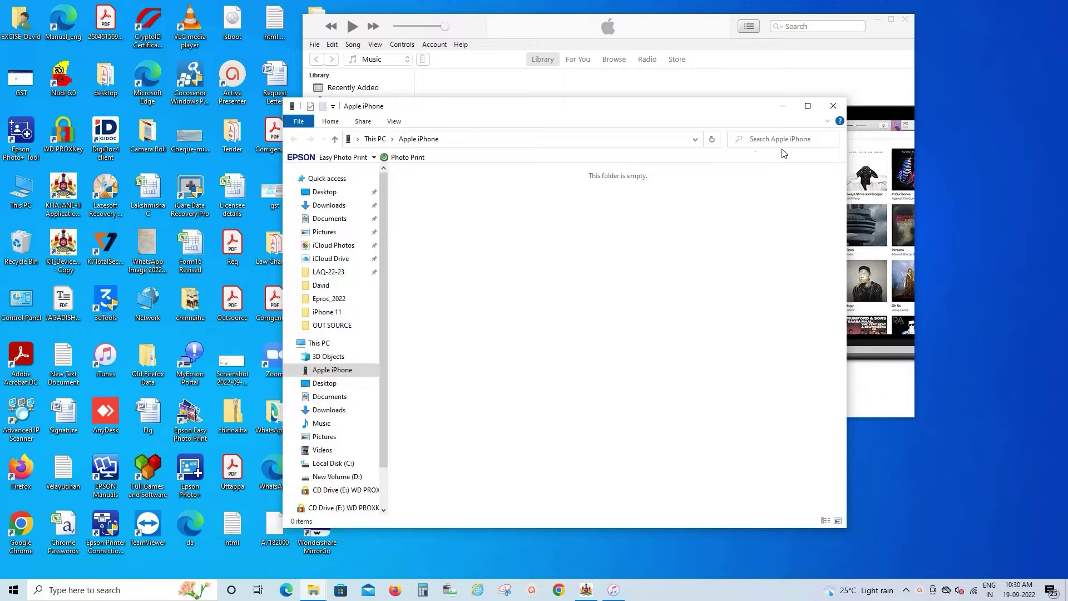
# Step: Open the iPhone's Photos page in iTunes, enable Sync Photos, and open the Copy photos from list
pyautogui.click(423, 59)
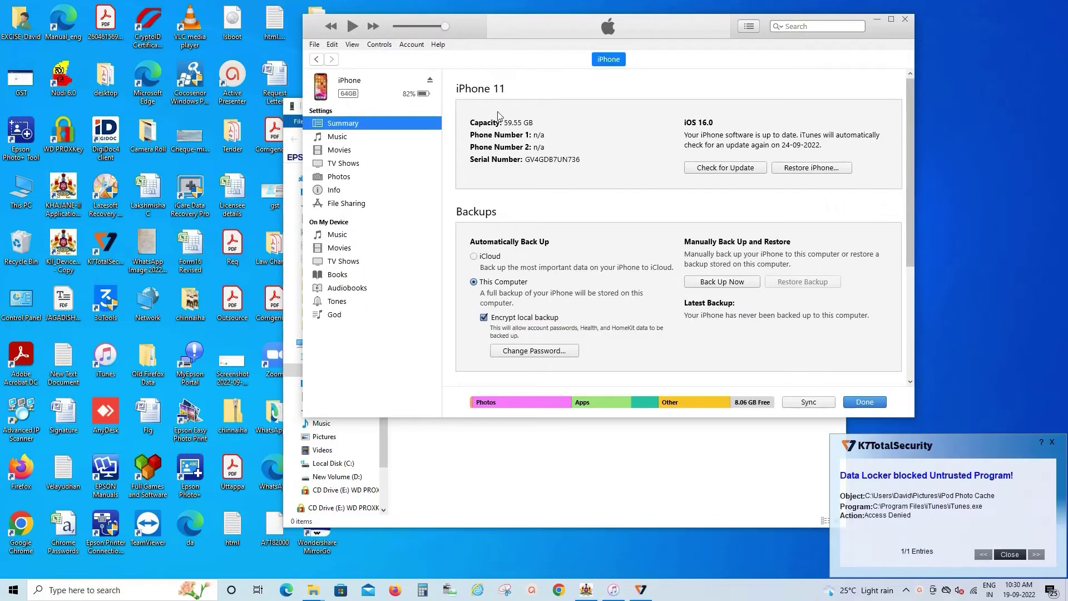
pyautogui.click(1010, 554)
pyautogui.click(437, 177)
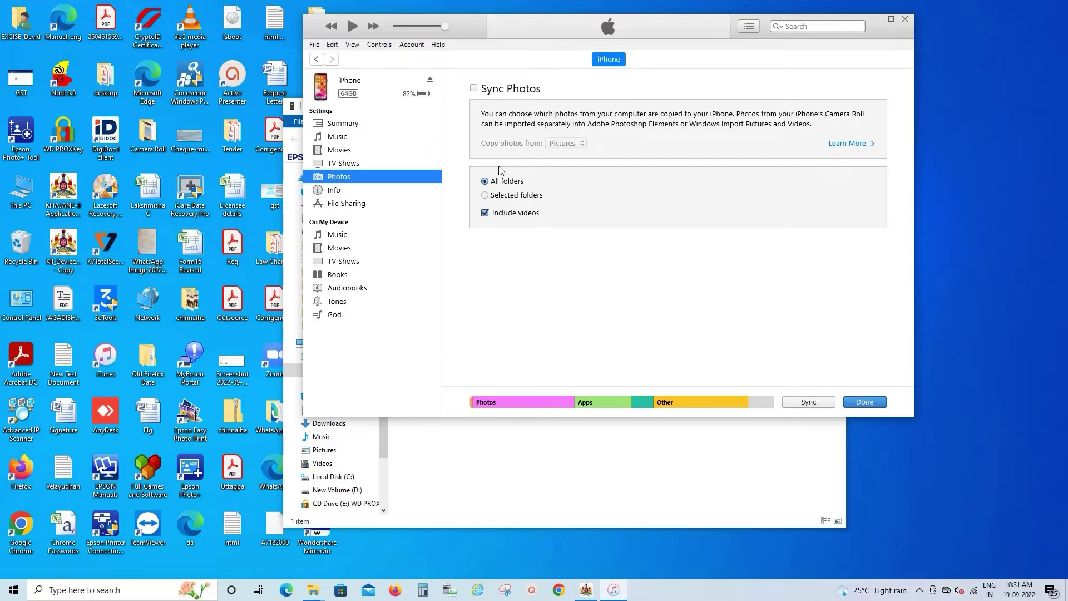
pyautogui.click(474, 88)
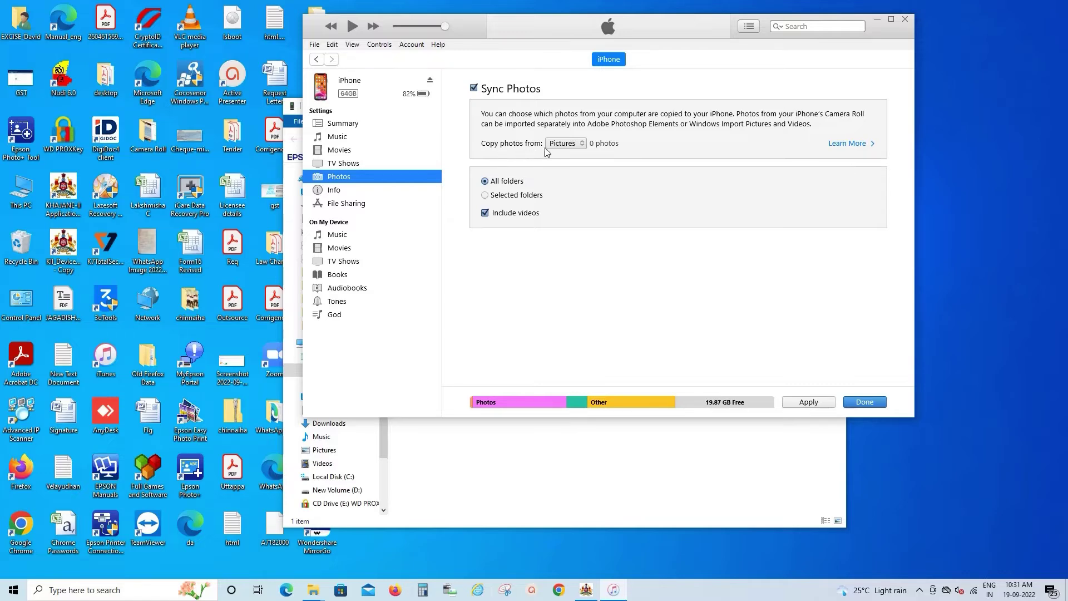
pyautogui.click(573, 148)
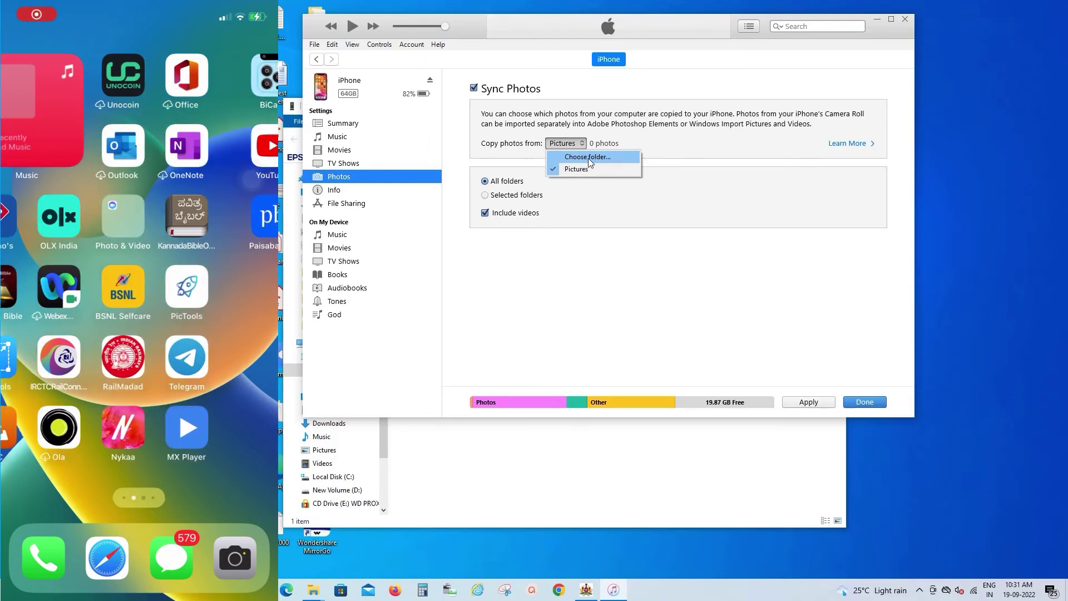
# Step: Choose Desktop > New folder (2) as the folder to copy photos from
pyautogui.click(589, 158)
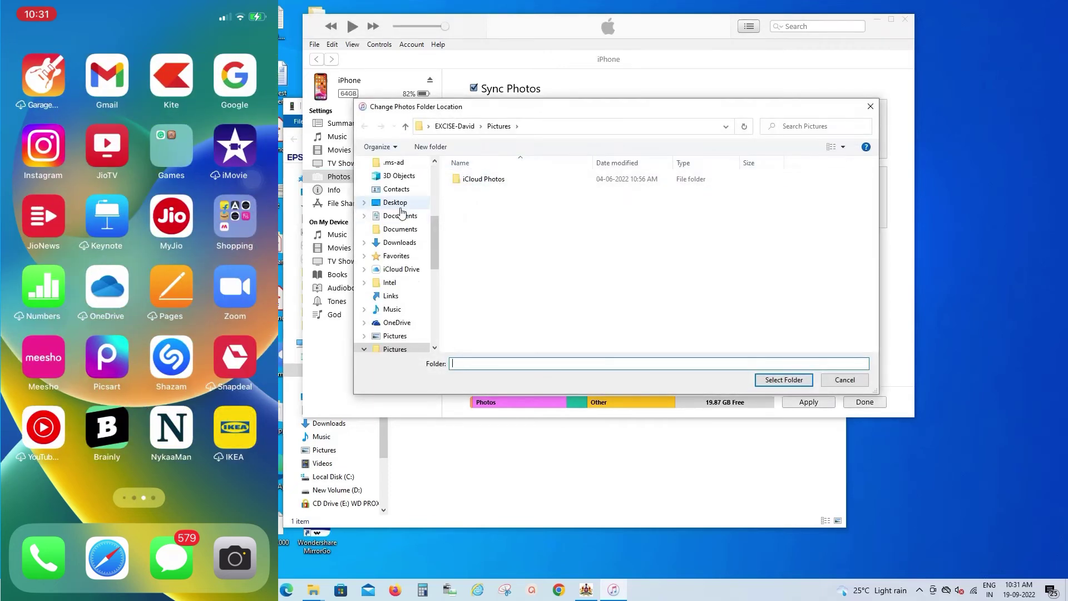
pyautogui.click(396, 203)
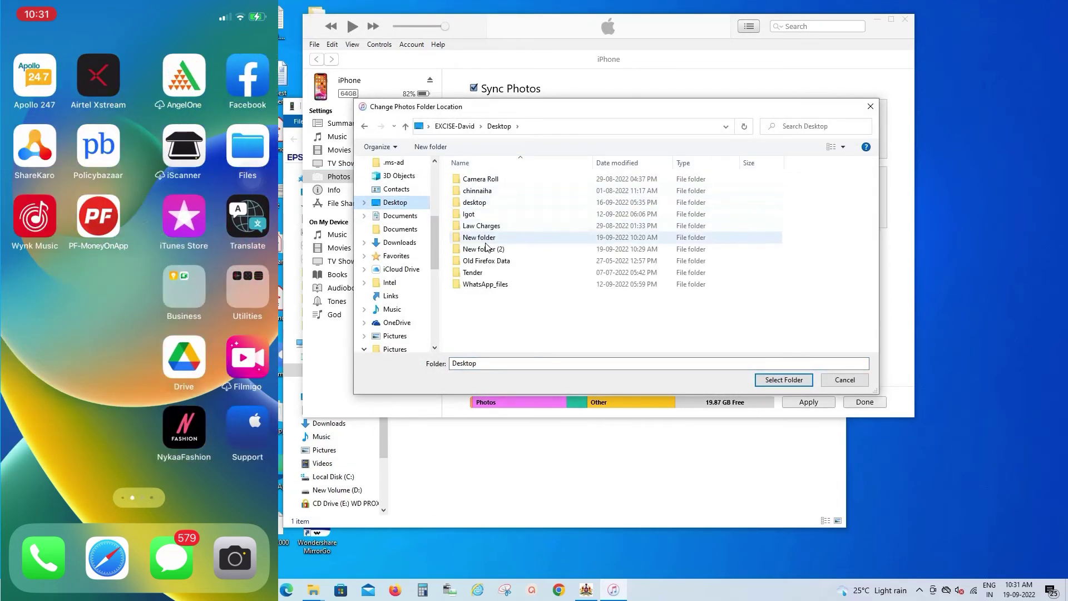
pyautogui.doubleClick(482, 249)
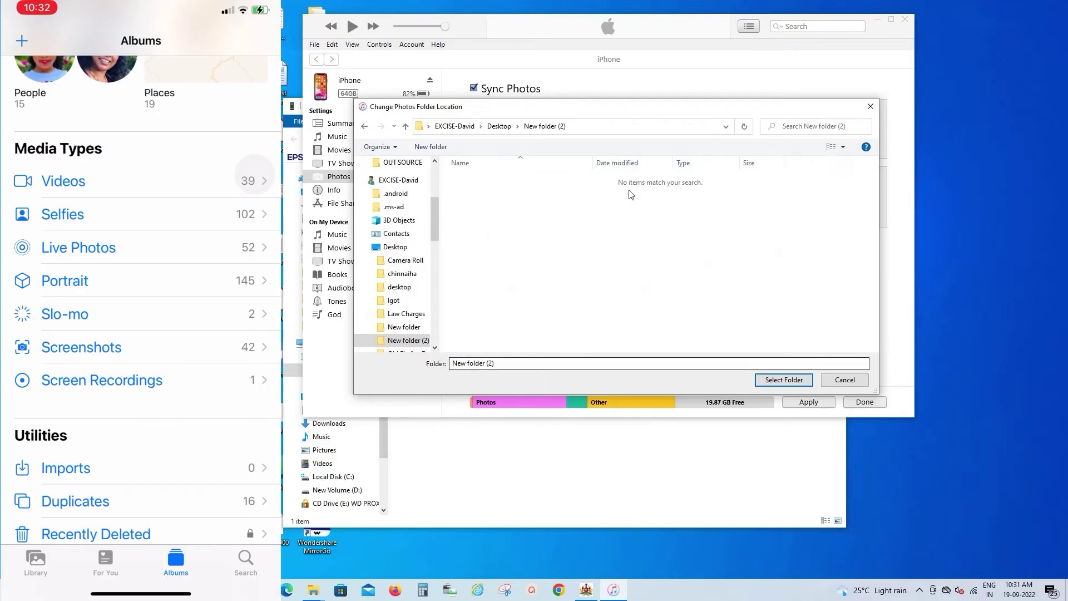
pyautogui.click(785, 380)
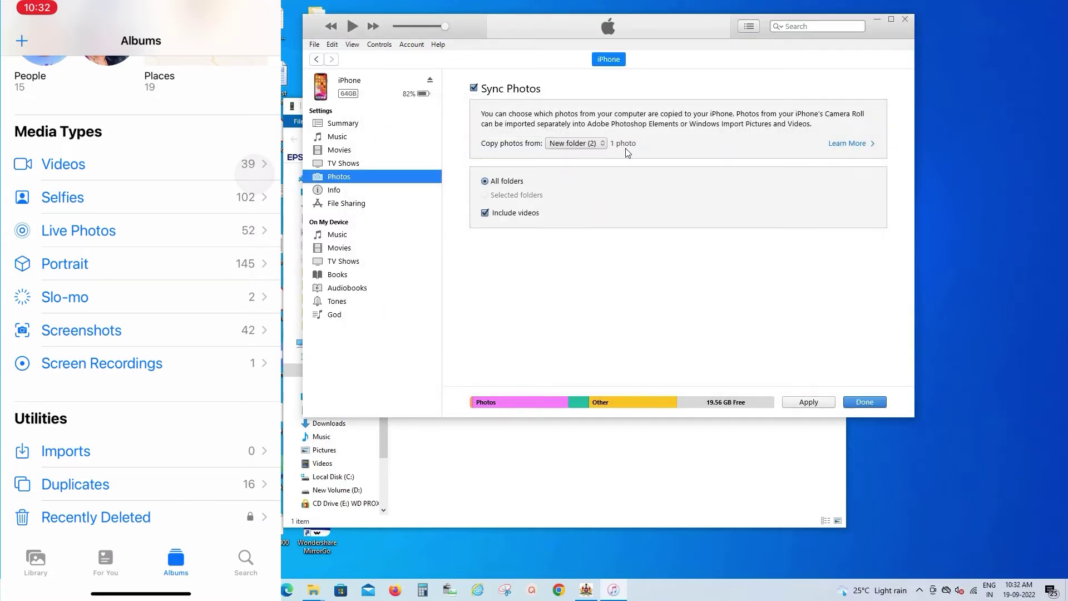
# Step: Apply the Photos settings to sync New folder (2)'s video to the iPhone
pyautogui.click(808, 402)
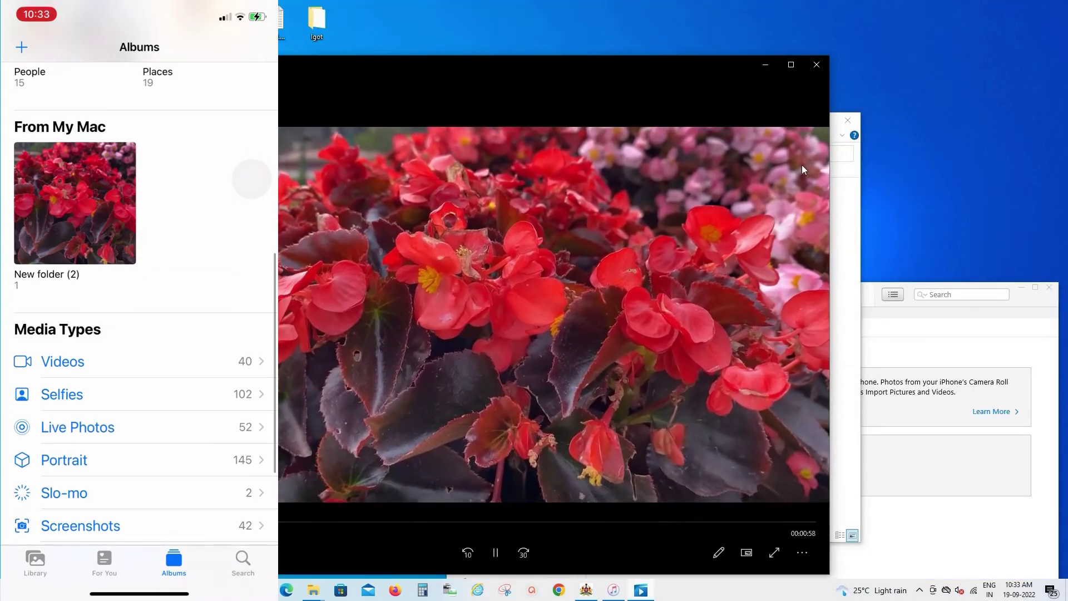
# Step: Close the video player and arrange the New folder (2) and iTunes Photos windows
pyautogui.click(816, 65)
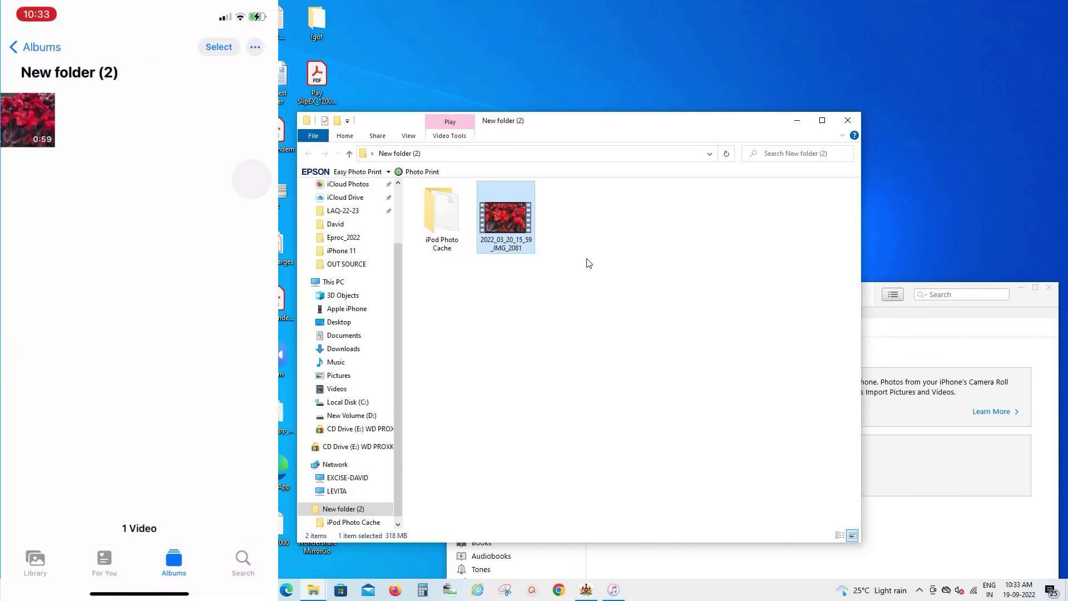
pyautogui.click(637, 327)
pyautogui.moveTo(743, 126); pyautogui.dragTo(599, 44)
pyautogui.click(850, 310)
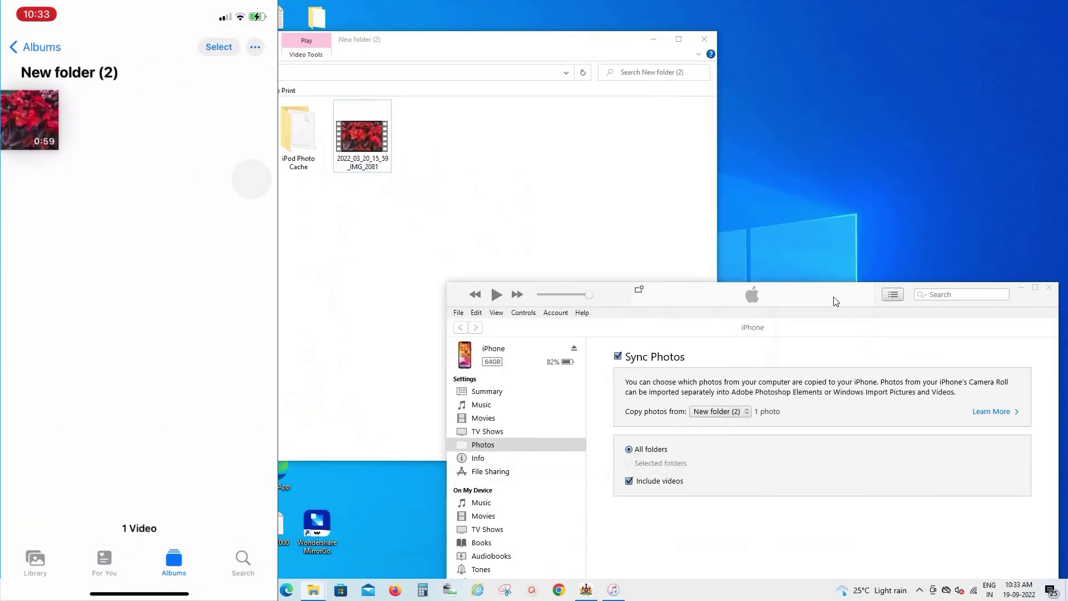
pyautogui.moveTo(995, 301); pyautogui.dragTo(966, 192)
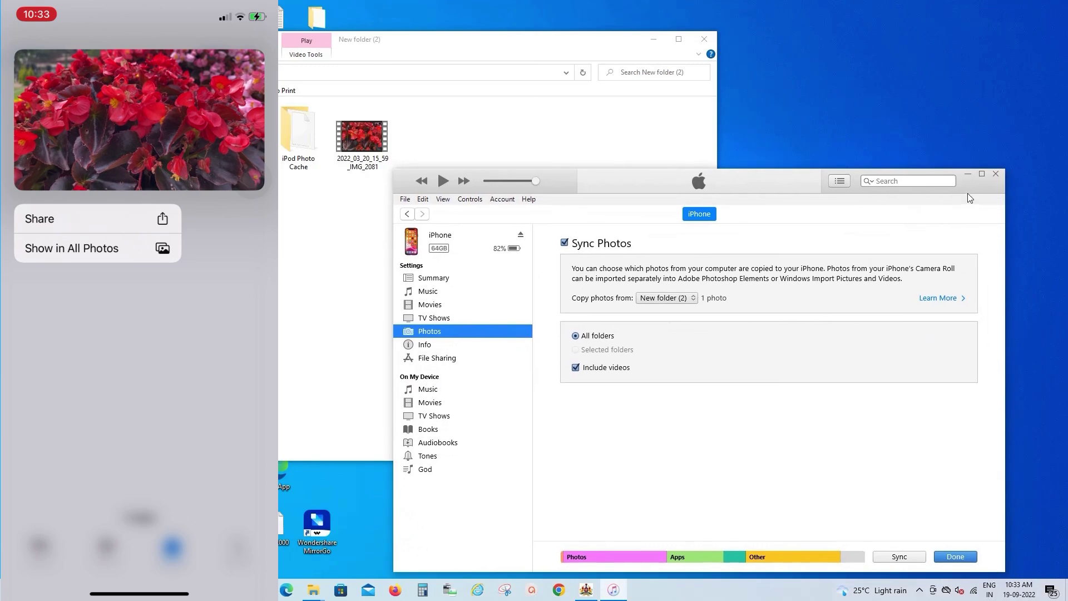